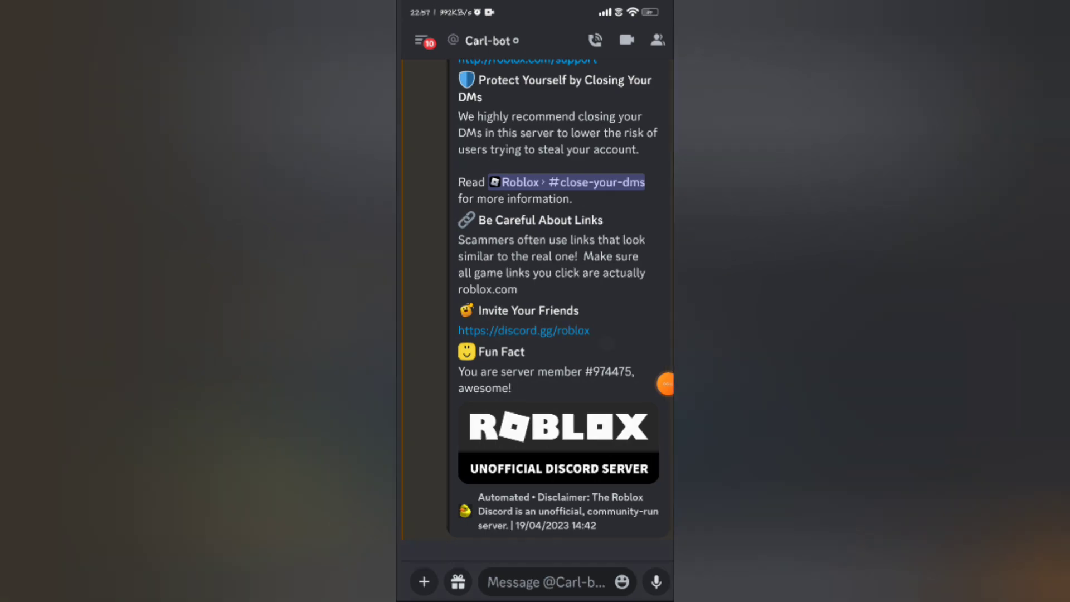
Step: Go from the DM list to the account tab and open the Profiles editor
{"action": "left_click", "coordinate": [417, 40]}
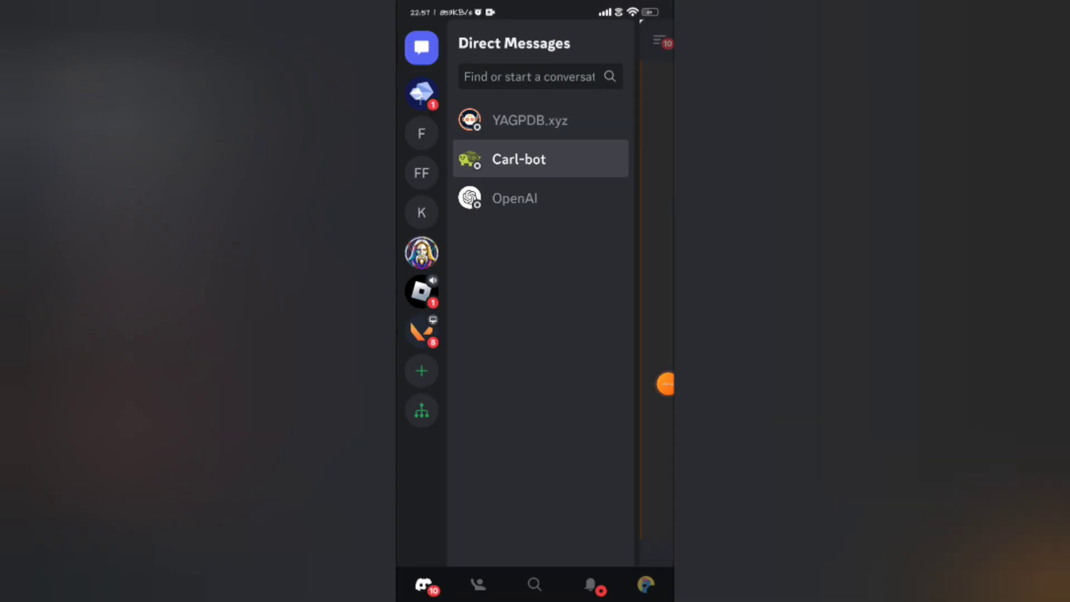
{"action": "left_click", "coordinate": [591, 584]}
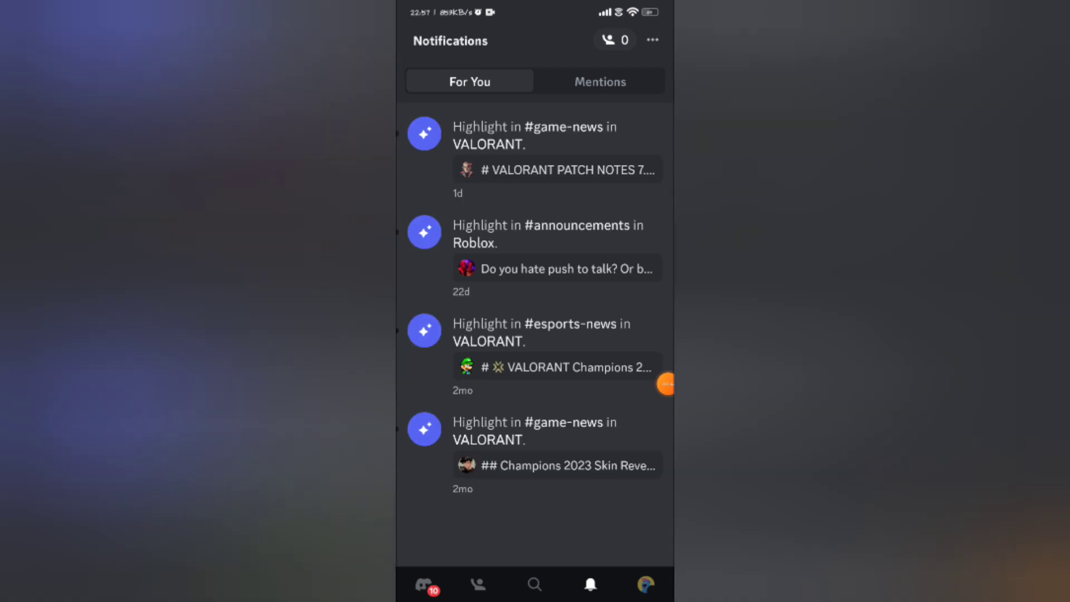
{"action": "left_click", "coordinate": [646, 584]}
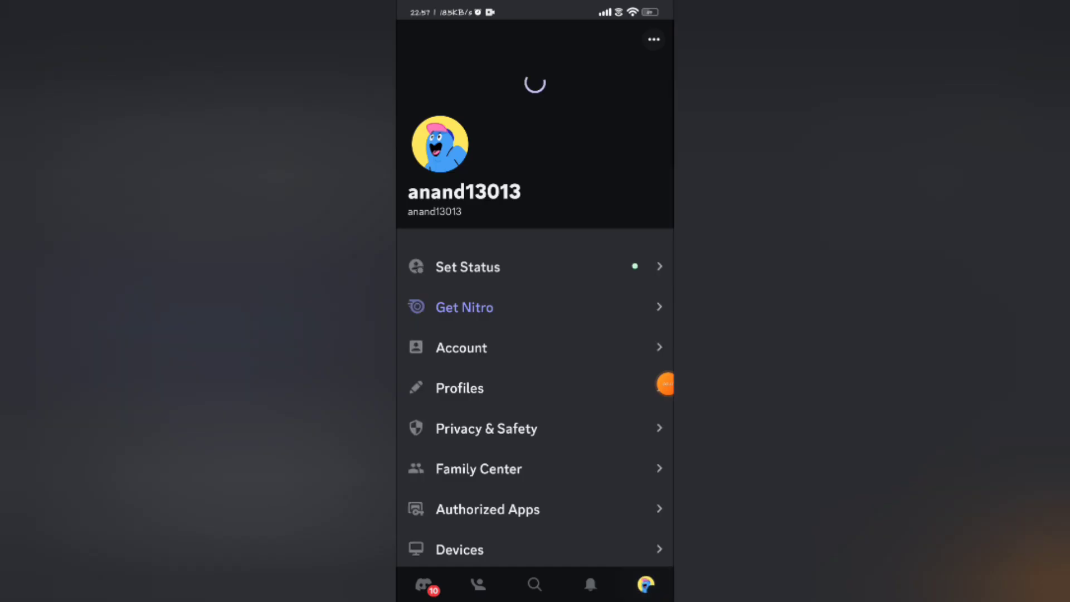
{"action": "scroll", "coordinate": [617, 418], "scroll_direction": "down", "scroll_amount": 2}
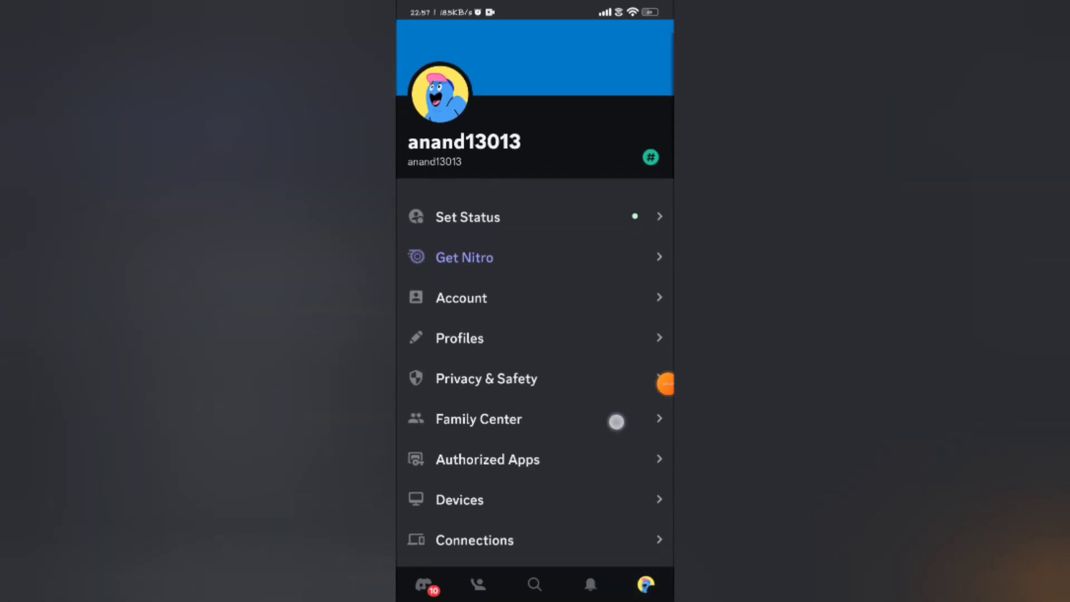
Step: Set the About Me text to 'Freak' and save the profile
{"action": "left_click", "coordinate": [533, 336]}
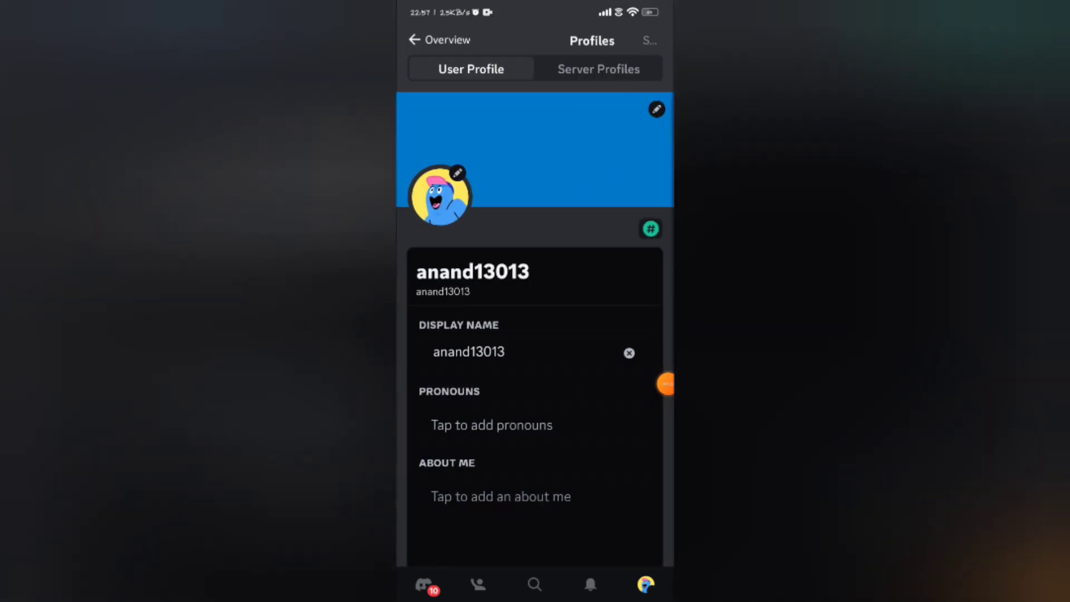
{"action": "scroll", "coordinate": [636, 377], "scroll_direction": "down", "scroll_amount": 5}
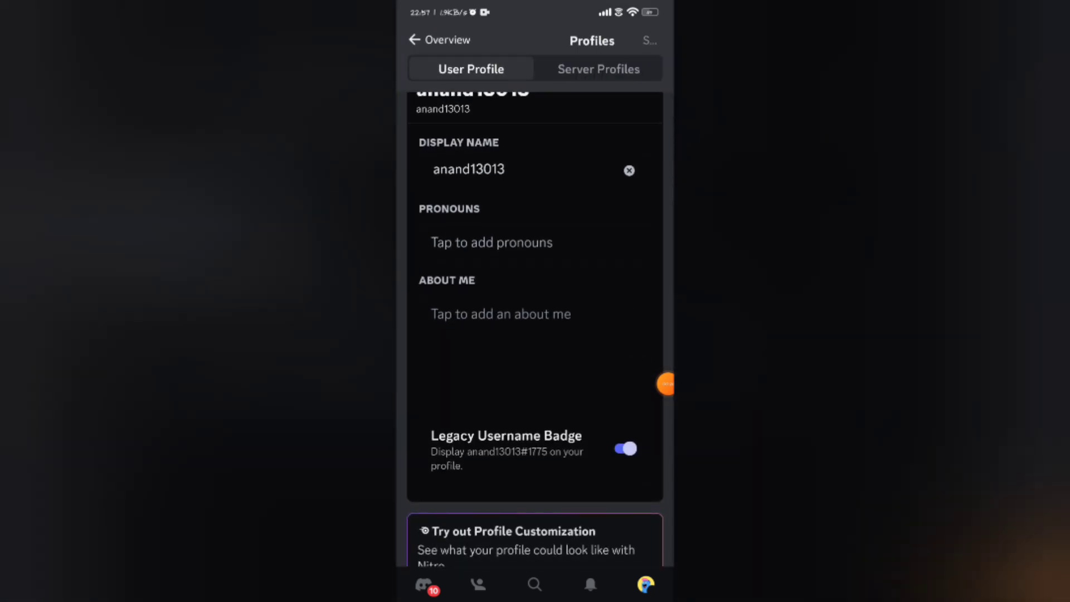
{"action": "left_click", "coordinate": [525, 323]}
{"action": "type", "text": "F"}
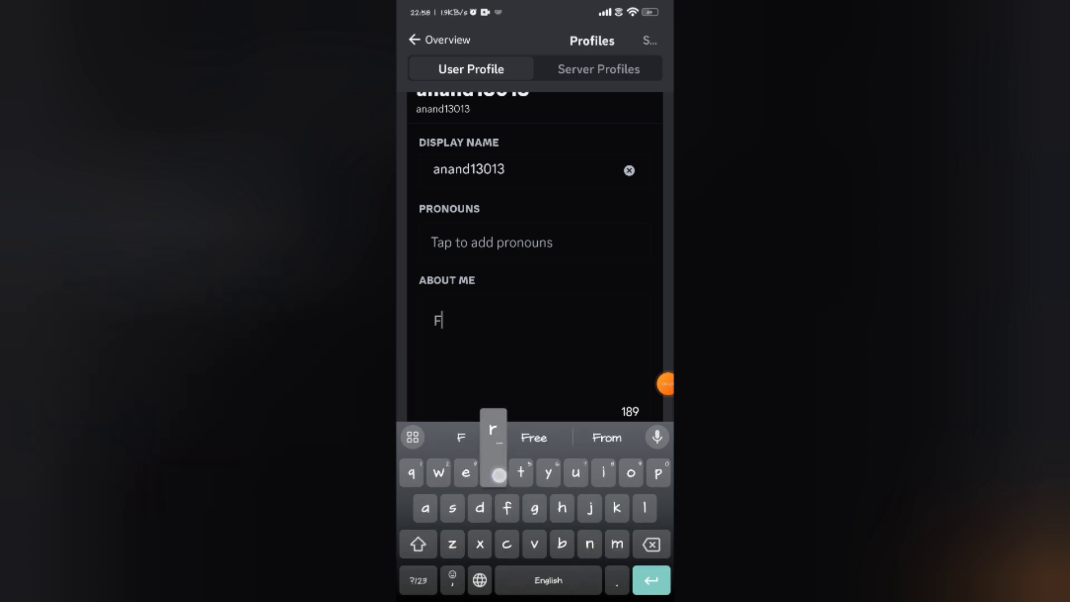
{"action": "type", "text": "reak"}
{"action": "left_click", "coordinate": [580, 390]}
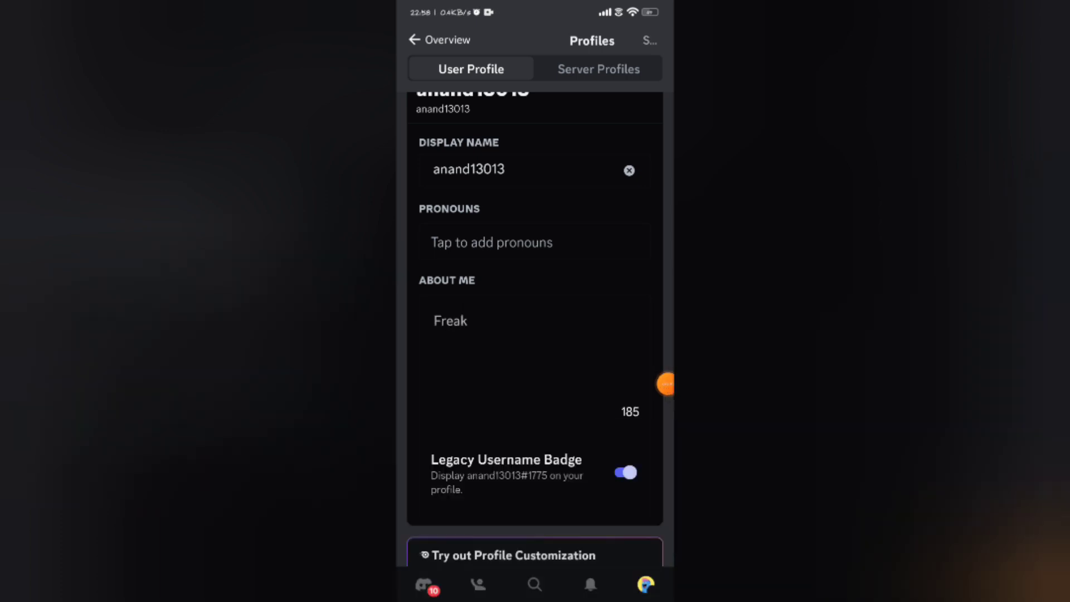
{"action": "scroll", "coordinate": [605, 402], "scroll_direction": "down", "scroll_amount": 3}
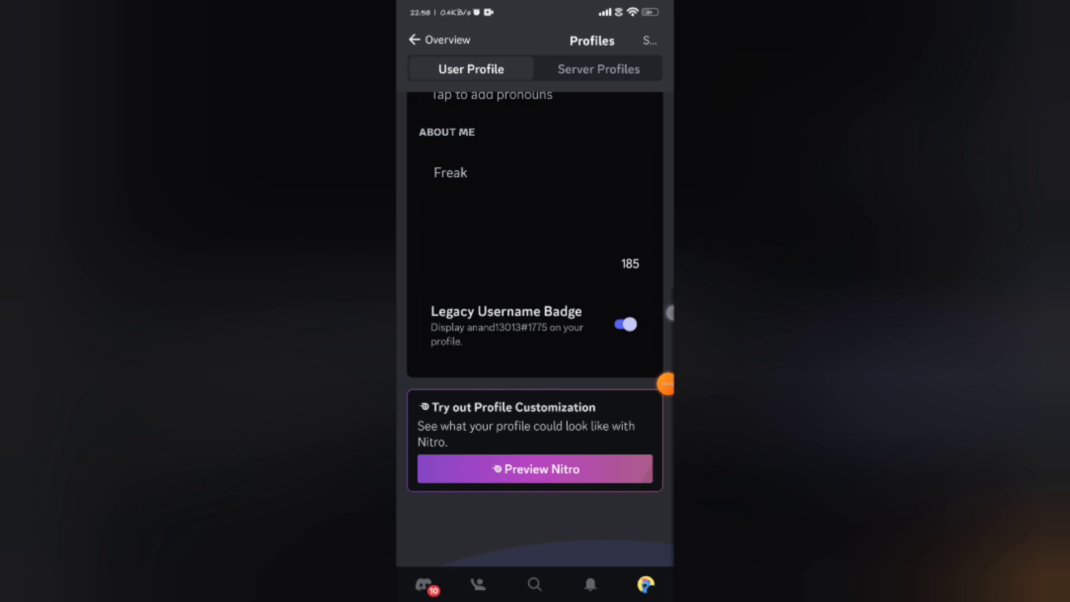
{"action": "scroll", "coordinate": [606, 423], "scroll_direction": "up", "scroll_amount": 5}
{"action": "left_click", "coordinate": [650, 40]}
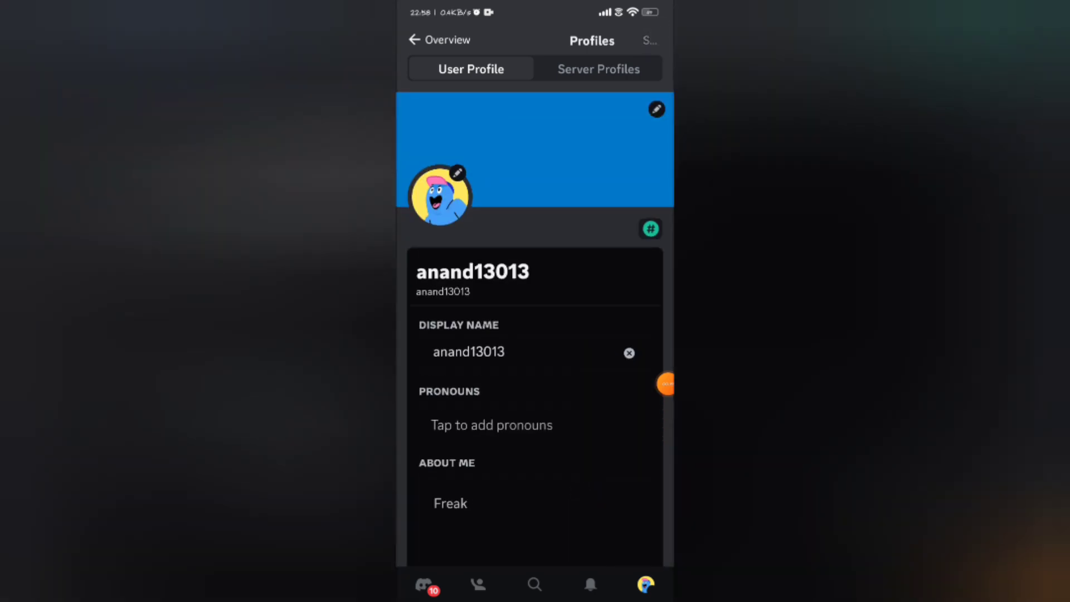
Step: Return to Settings and reopen Profiles to confirm About Me reads 'Freak'
{"action": "key", "text": "Escape"}
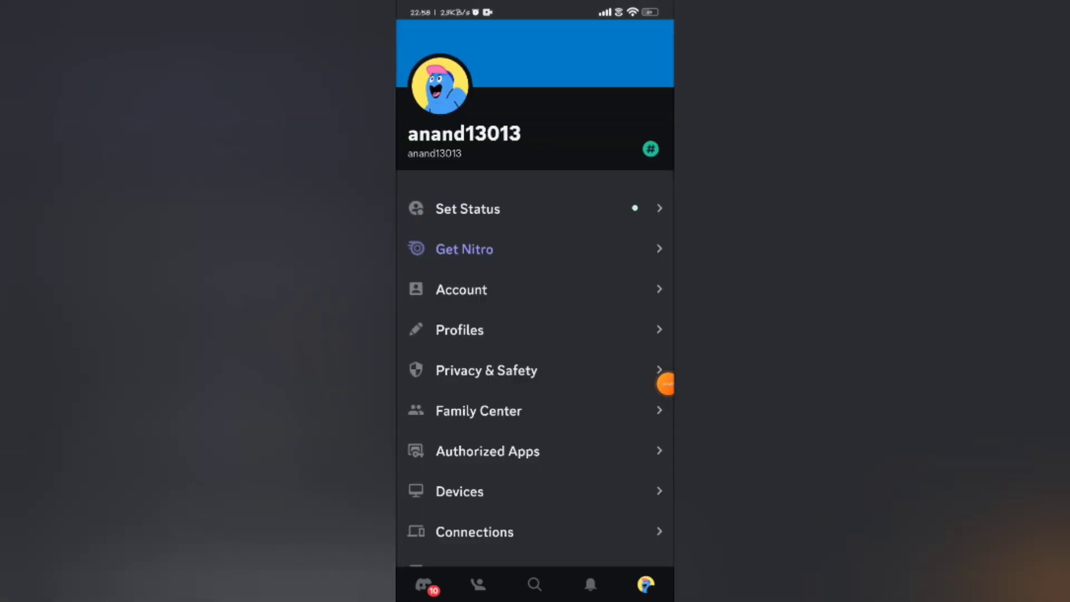
{"action": "left_click", "coordinate": [535, 330]}
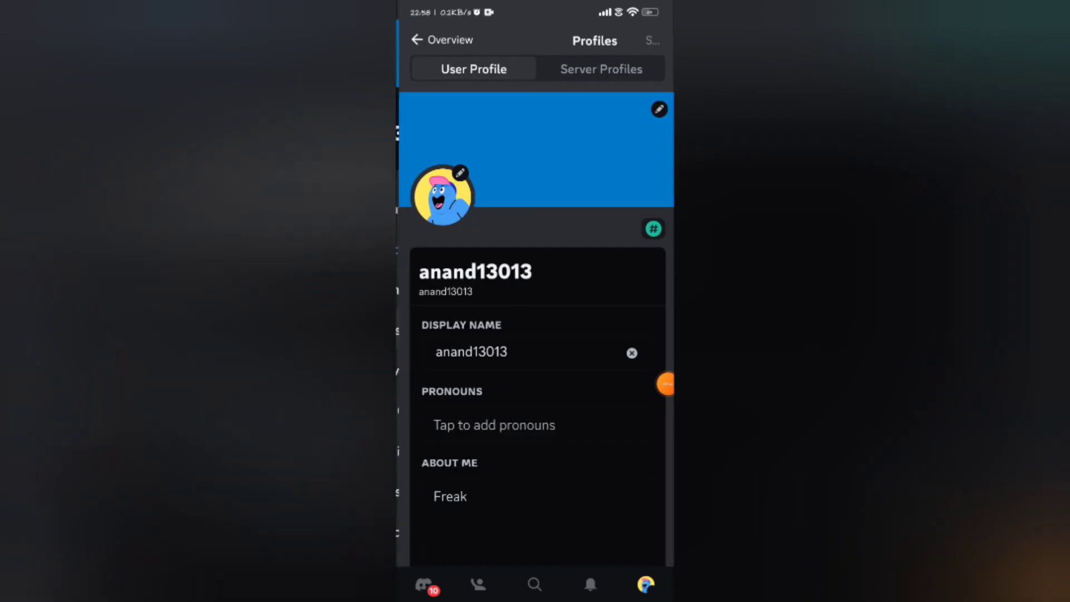
{"action": "scroll", "coordinate": [536, 335], "scroll_direction": "down", "scroll_amount": 5}
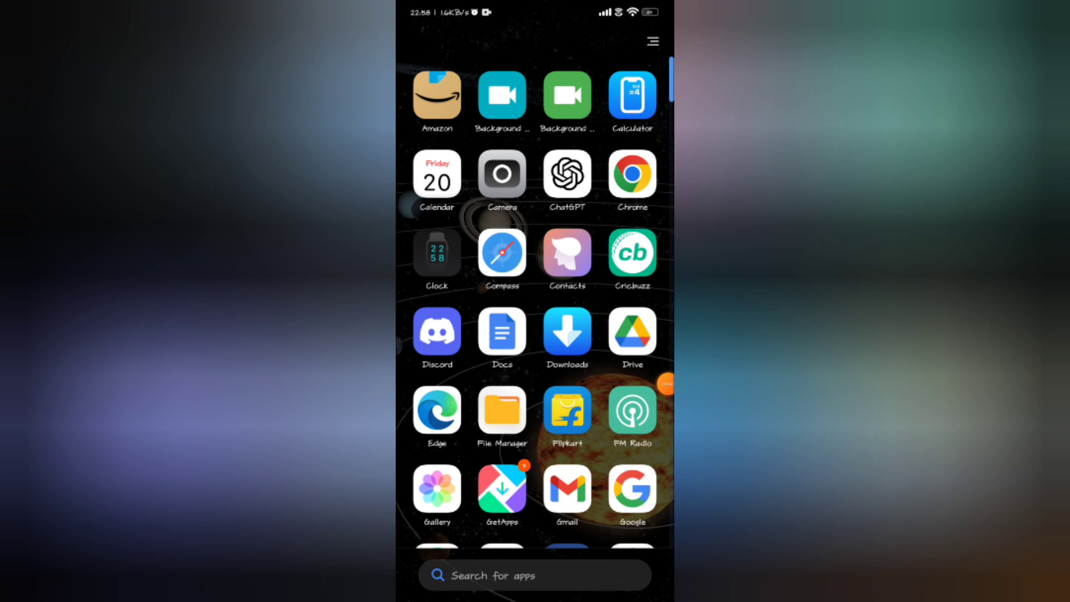
Step: Force-stop Discord from its App info page and return to the home screen
{"action": "left_click", "coordinate": [436, 331]}
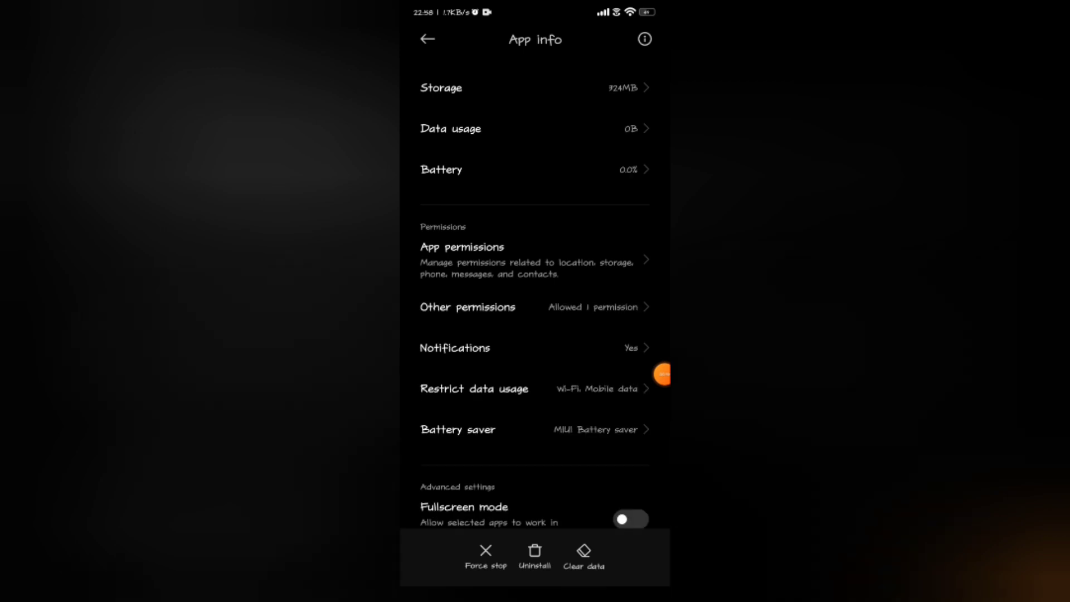
{"action": "left_click", "coordinate": [486, 552]}
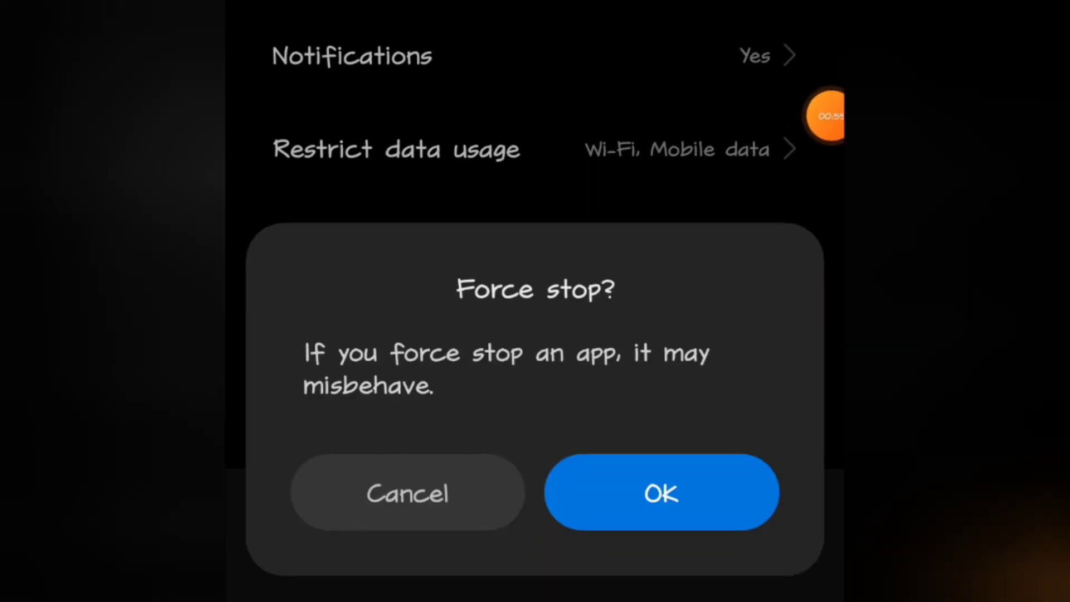
{"action": "left_click", "coordinate": [661, 494]}
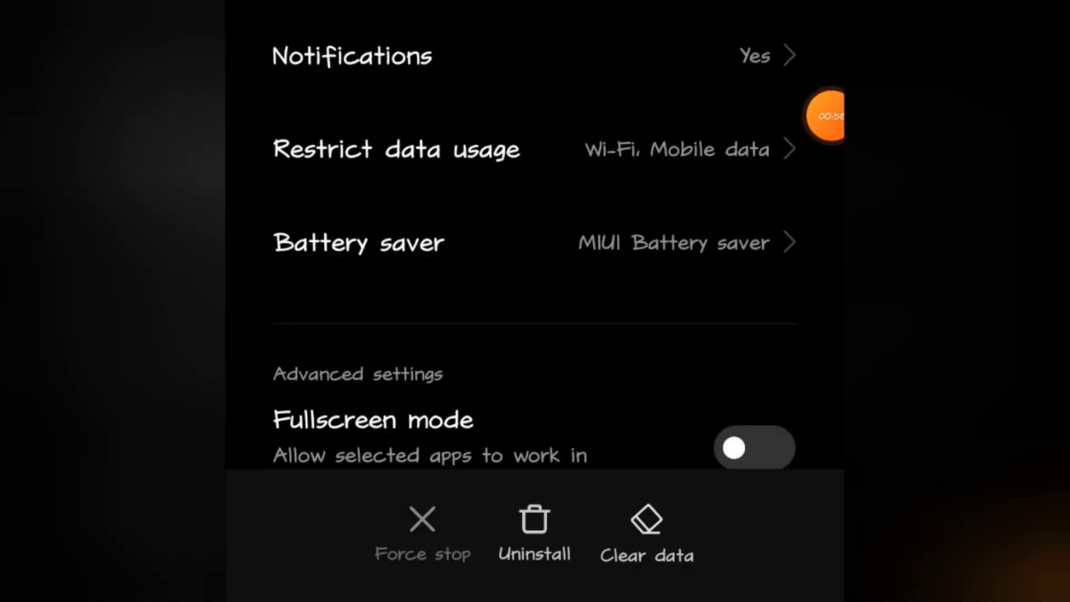
{"action": "key", "text": "Home"}
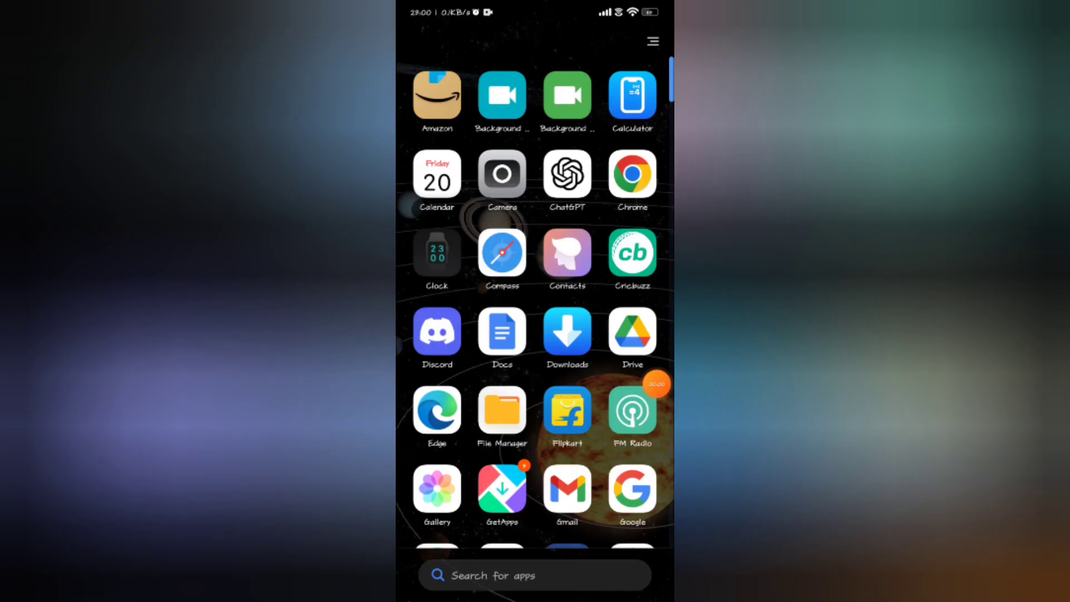
Step: Relaunch Discord, visit and leave the Carl-bot DM, then reopen the profile editor
{"action": "left_click", "coordinate": [437, 331]}
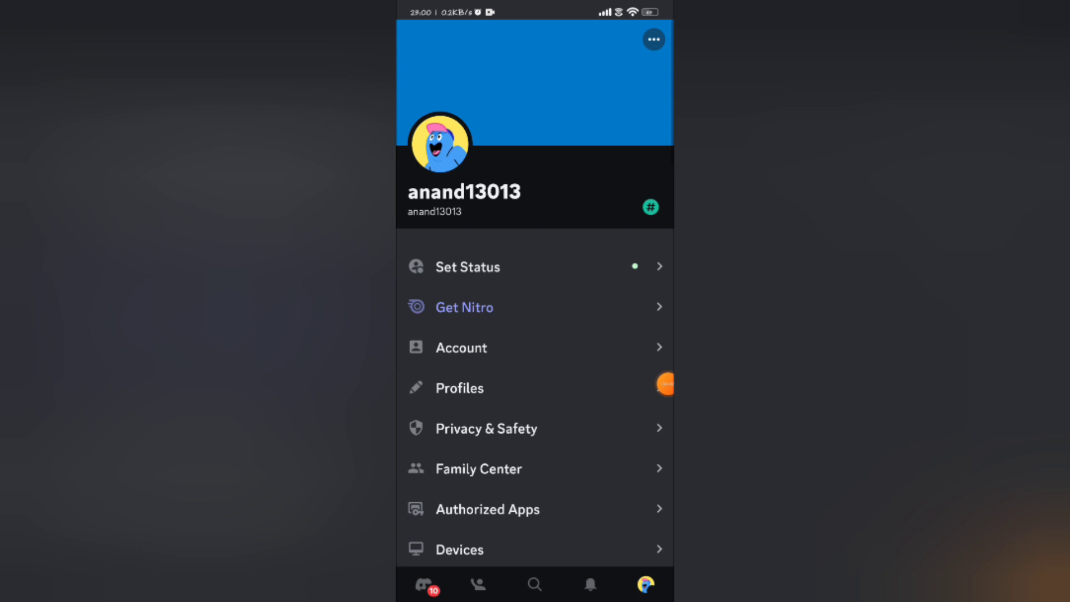
{"action": "left_click", "coordinate": [424, 584]}
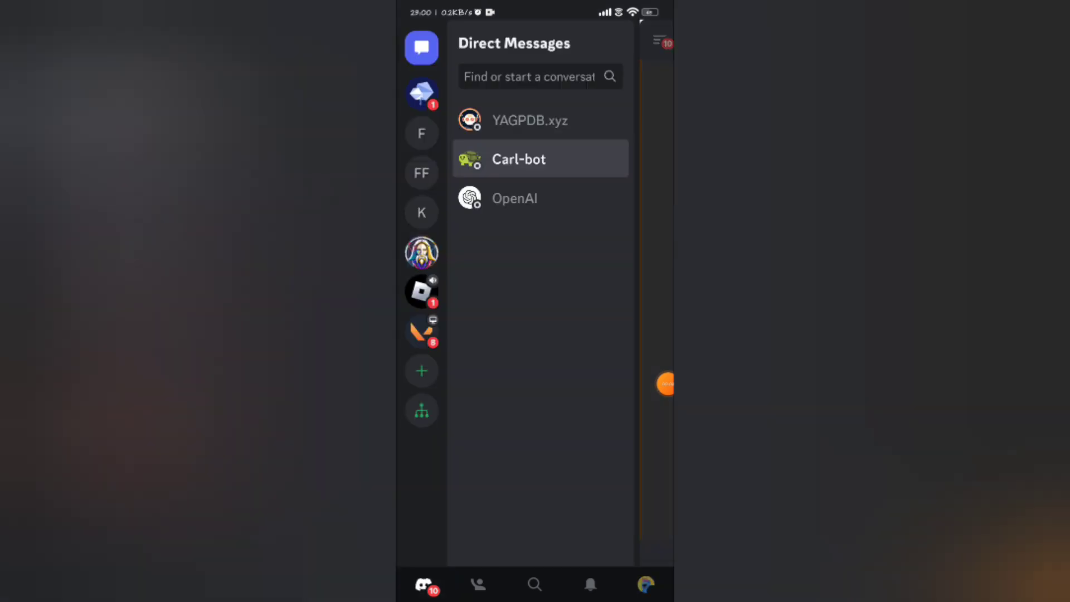
{"action": "left_click", "coordinate": [540, 160]}
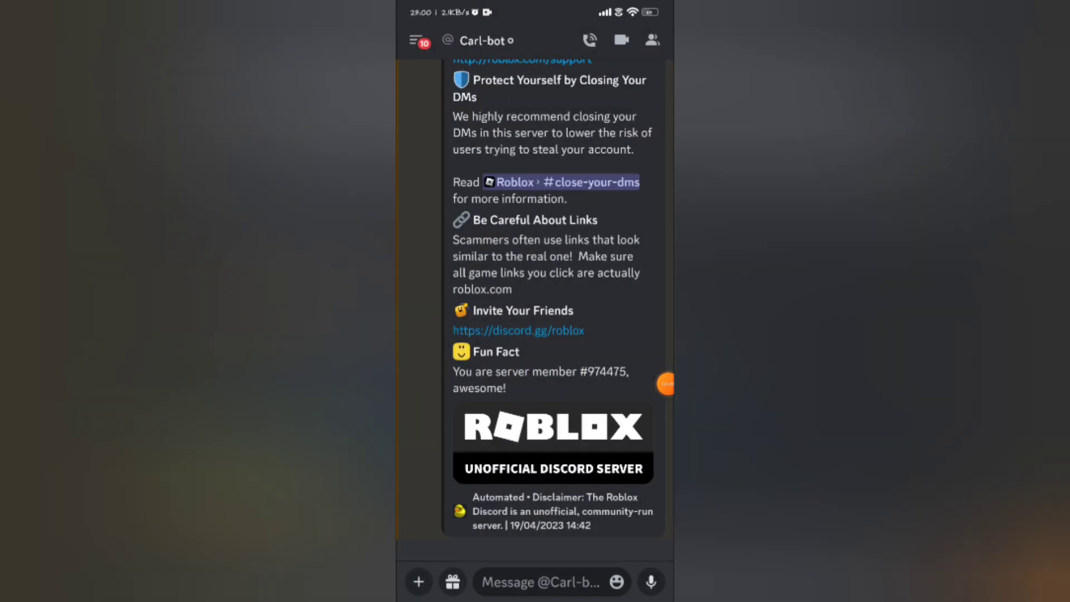
{"action": "left_click", "coordinate": [511, 327]}
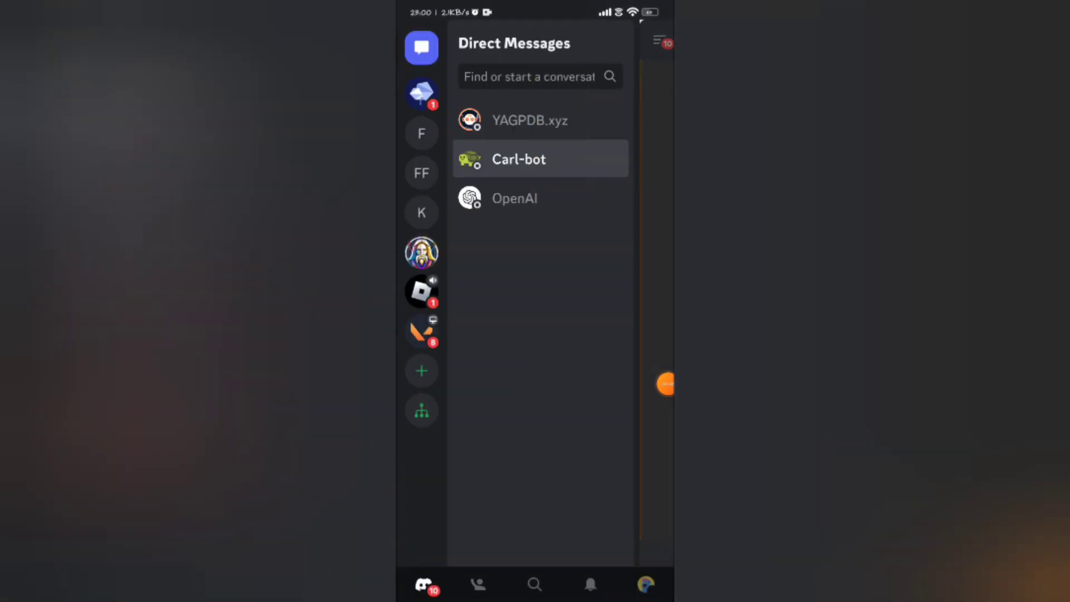
{"action": "left_click", "coordinate": [645, 584]}
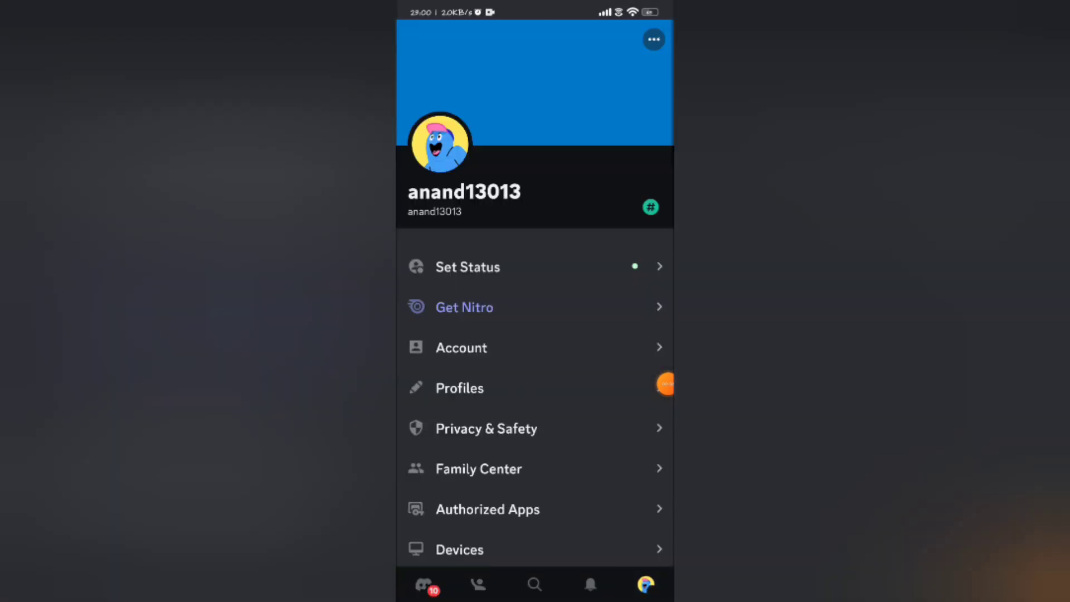
{"action": "left_click", "coordinate": [666, 385]}
Step: Change the pronouns from 'Hello' to 'Hello world', save, and return to the settings overview
{"action": "left_click", "coordinate": [585, 441]}
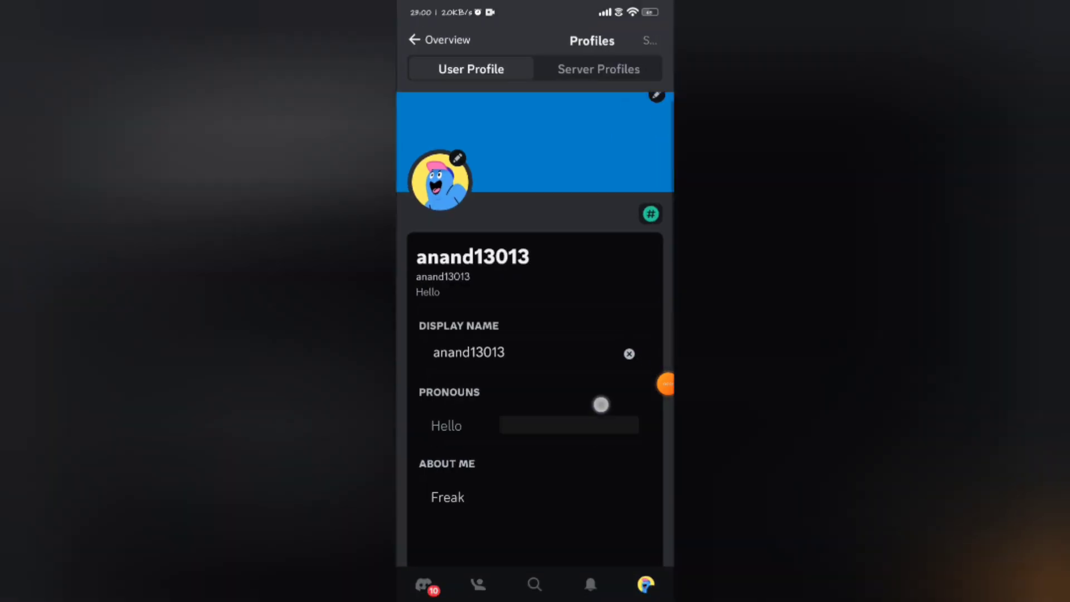
{"action": "key", "text": "BackSpace"}
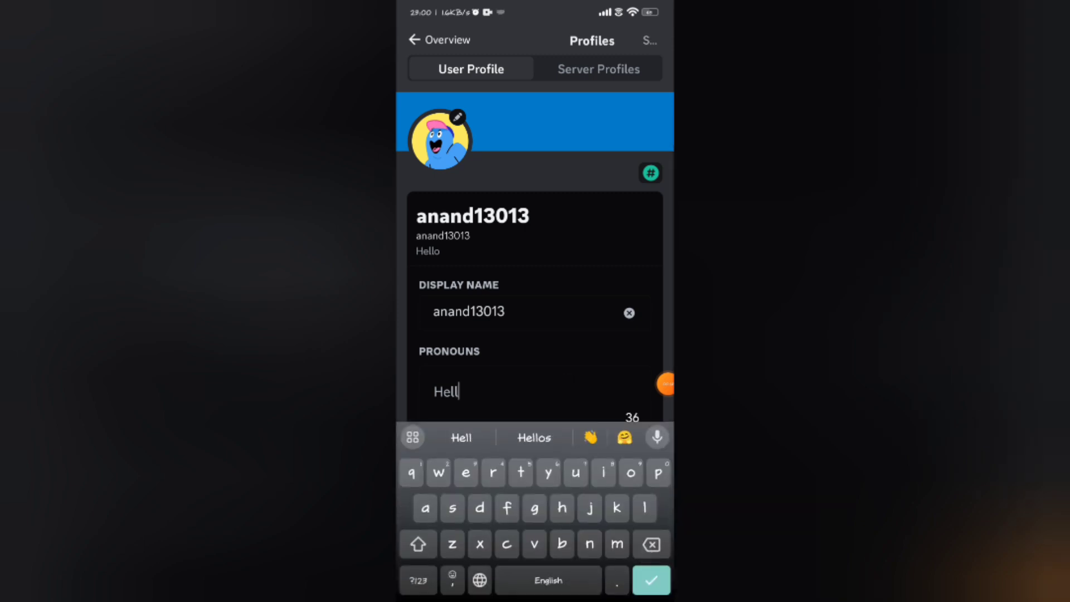
{"action": "type", "text": "o "}
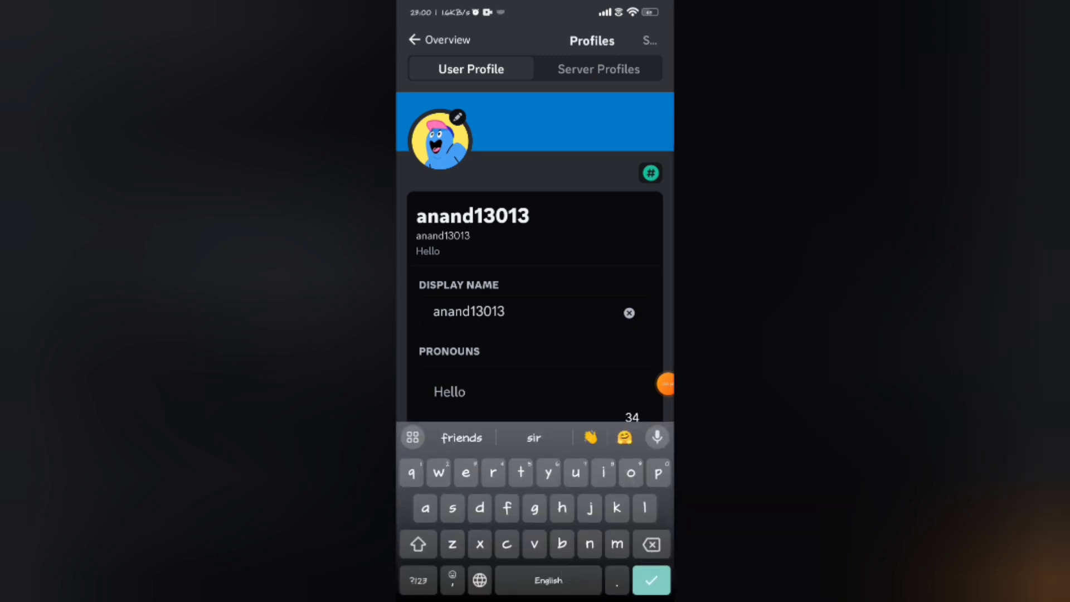
{"action": "type", "text": "worl"}
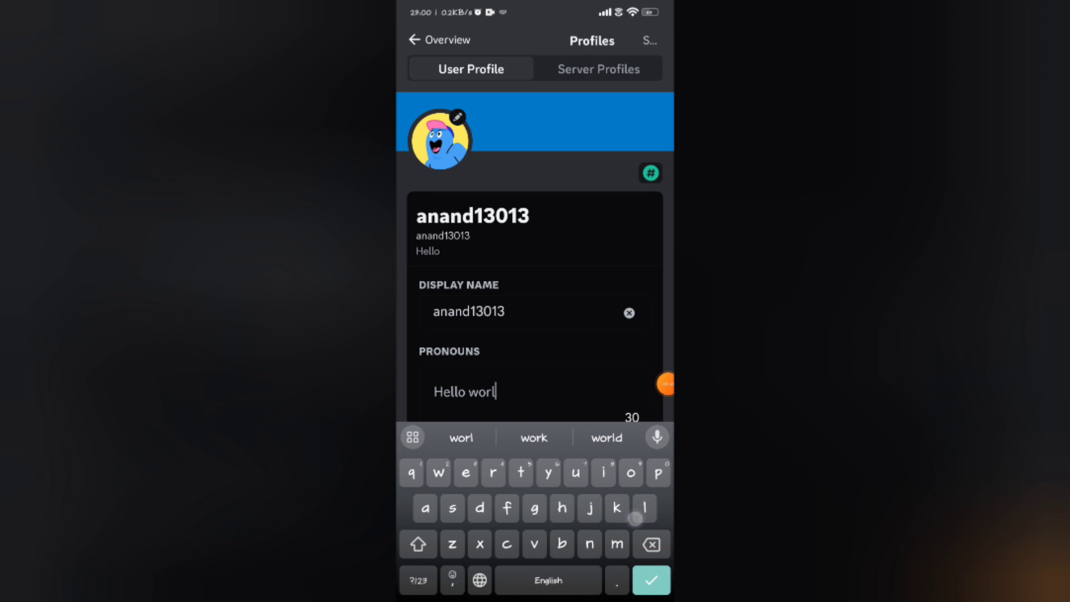
{"action": "type", "text": "d"}
{"action": "left_click", "coordinate": [608, 365]}
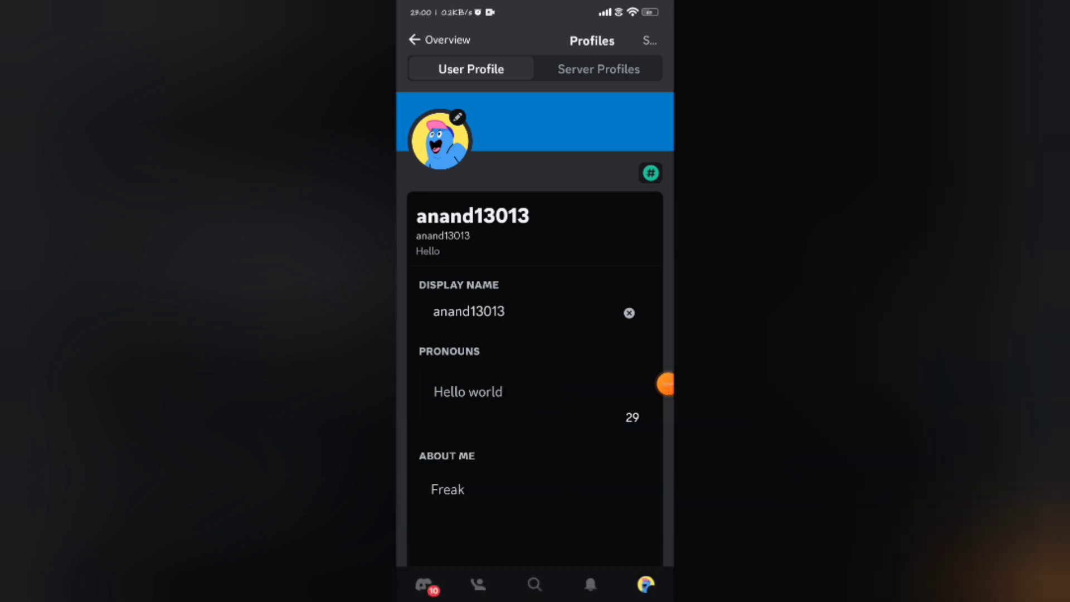
{"action": "left_click", "coordinate": [649, 40]}
{"action": "left_click", "coordinate": [565, 390]}
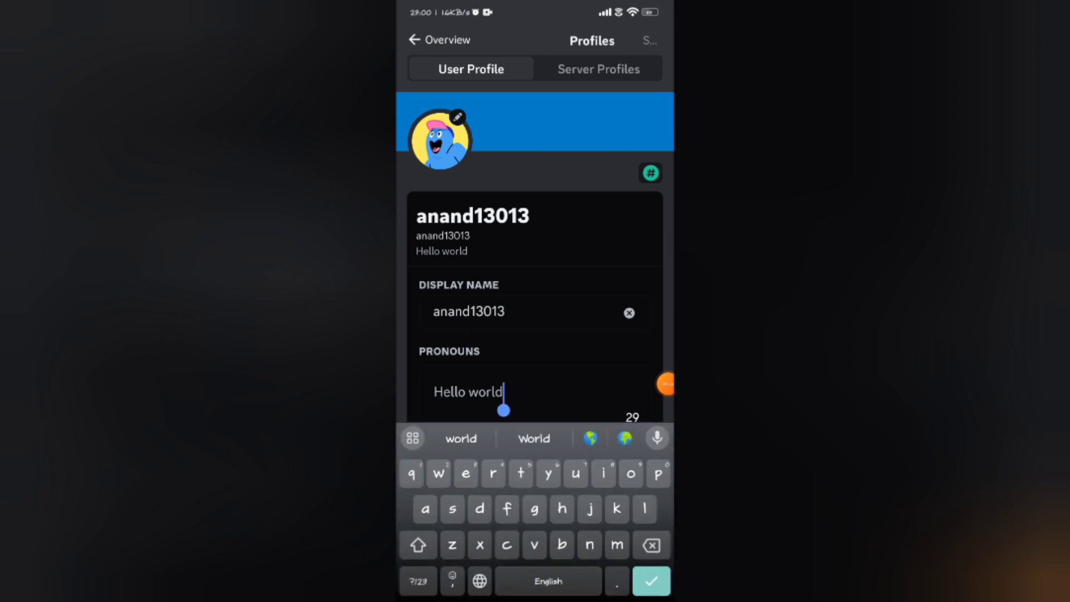
{"action": "scroll", "coordinate": [605, 335], "scroll_direction": "down", "scroll_amount": 3}
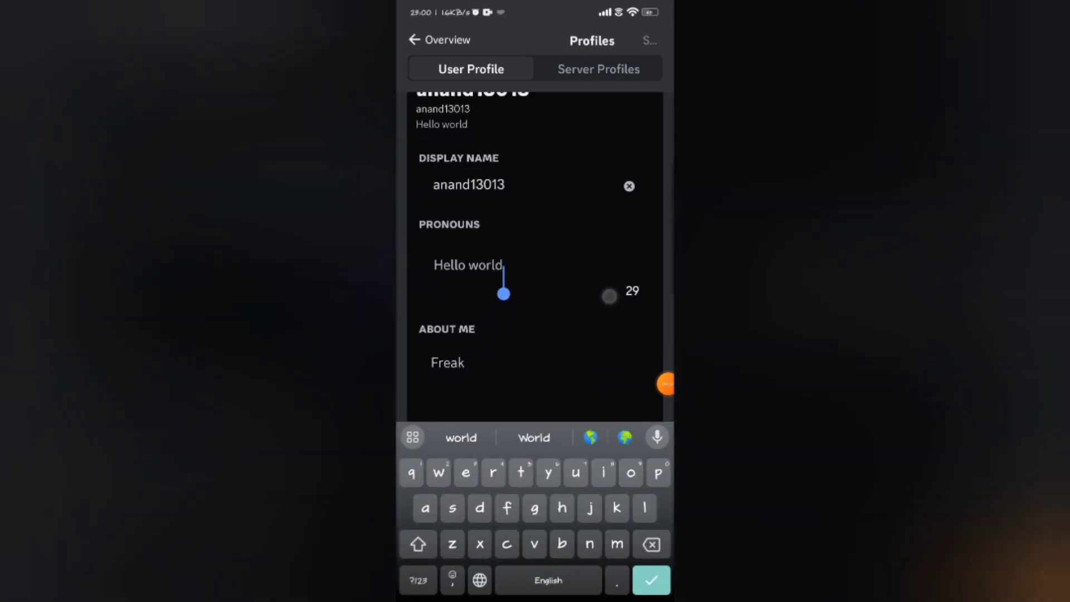
{"action": "scroll", "coordinate": [605, 326], "scroll_direction": "down", "scroll_amount": 1}
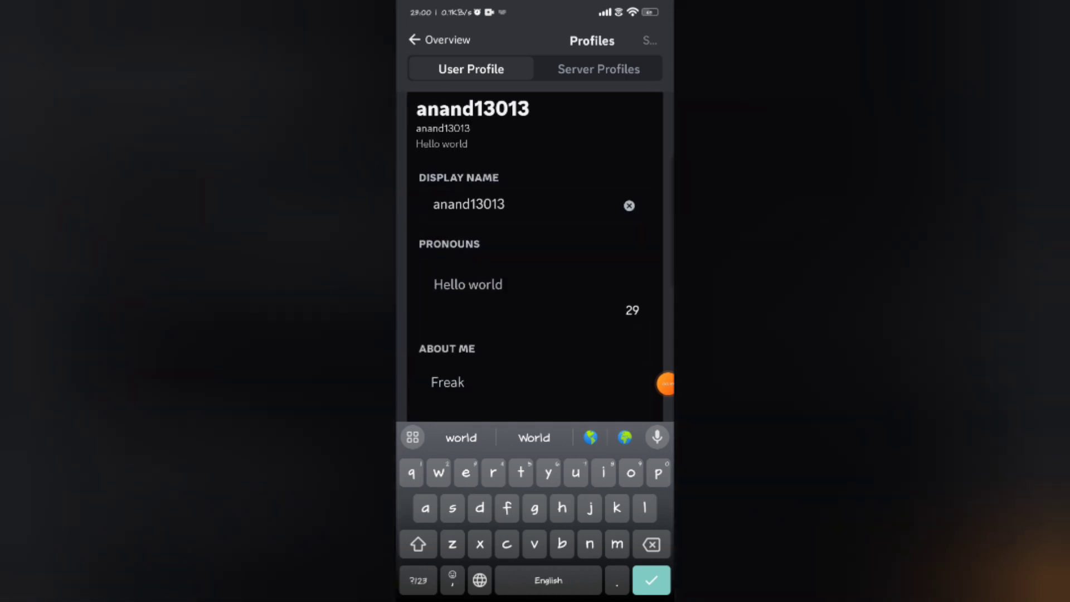
{"action": "left_click", "coordinate": [651, 580]}
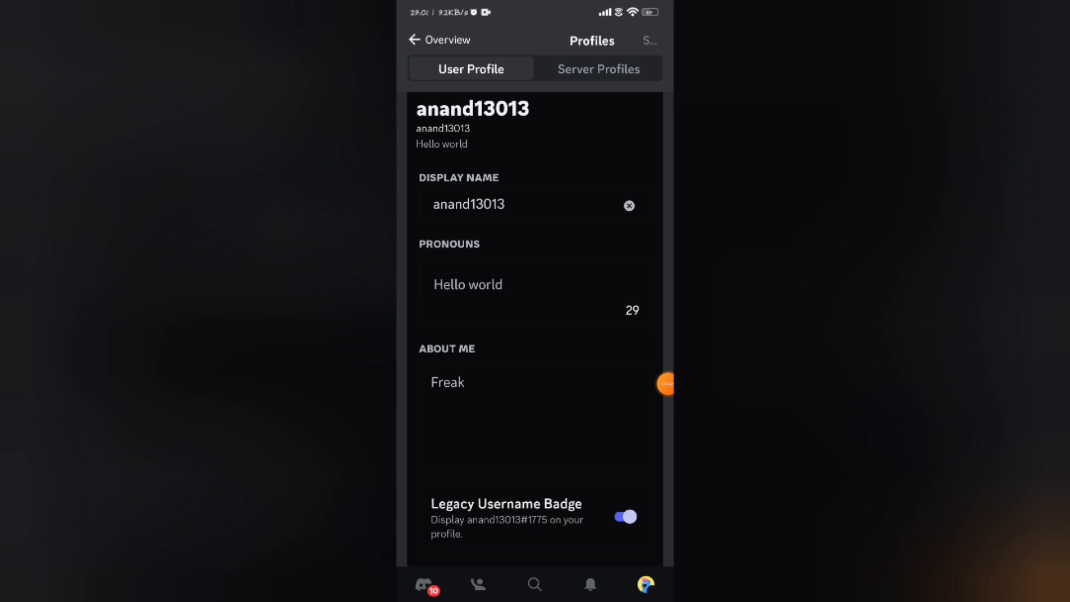
{"action": "key", "text": "Escape"}
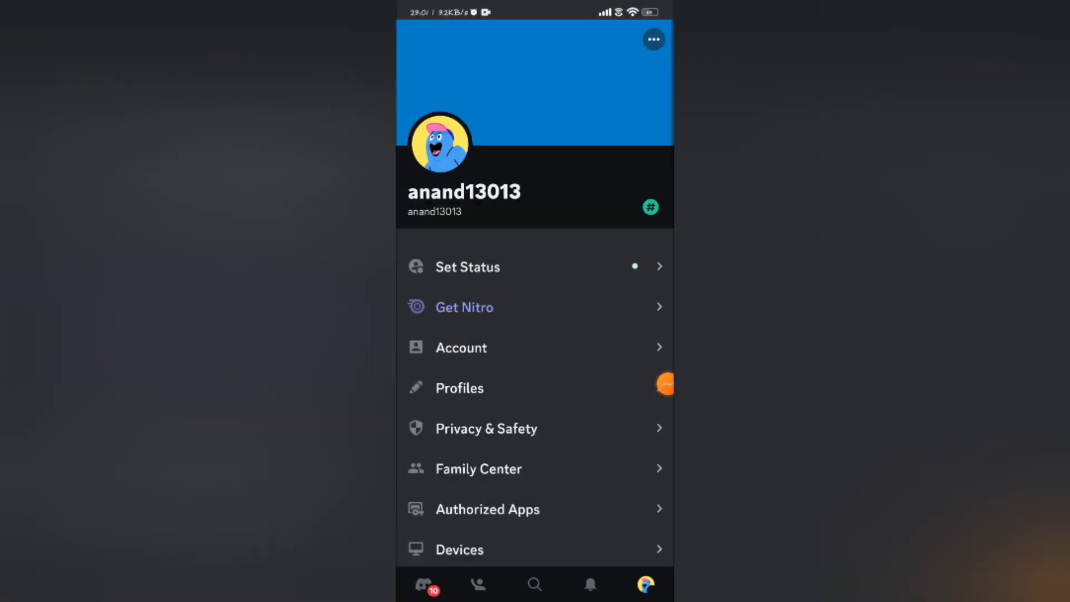